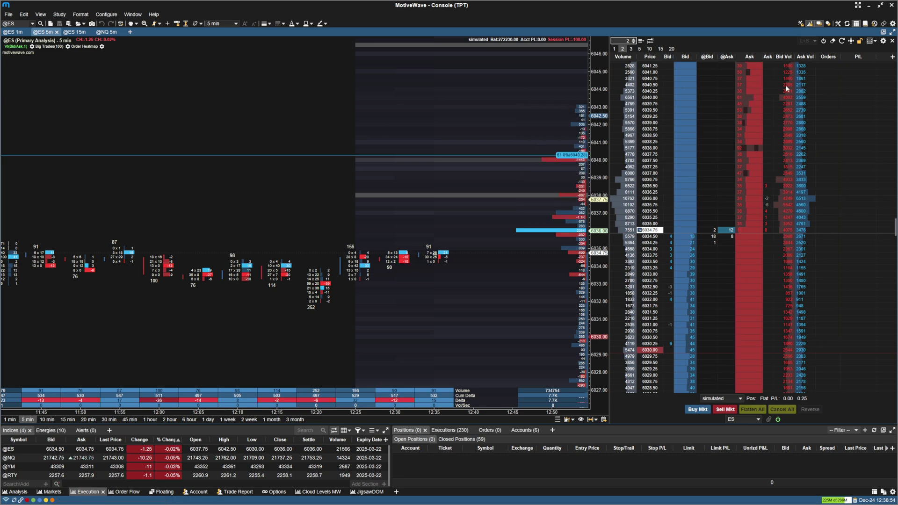
Turn off the ES exit strategy that is automatically applied to DOM orders
click(857, 25)
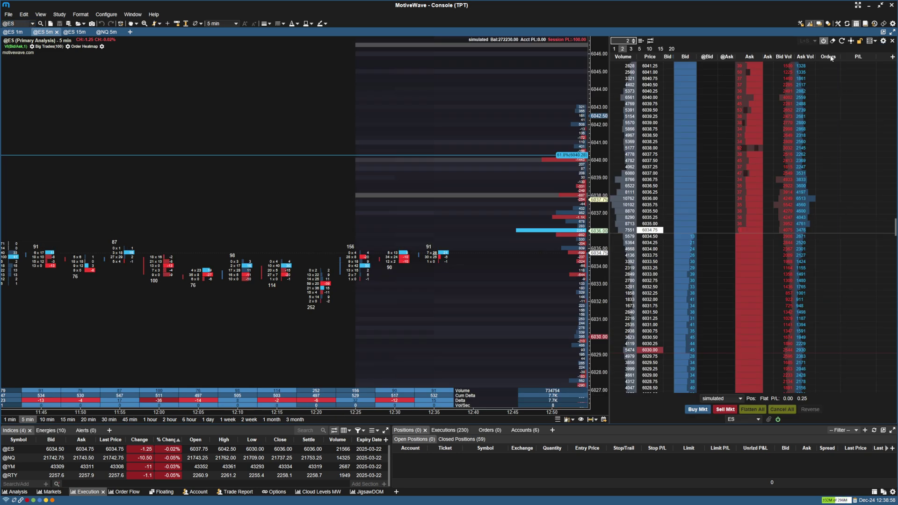
click(779, 420)
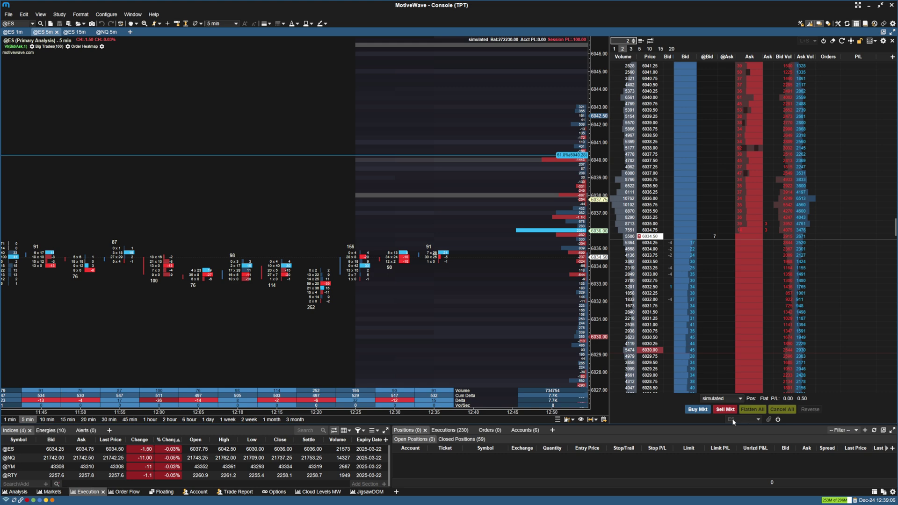
Re-enable the DOM exit strategy as Scalp and preview a sell order with its brackets
click(779, 419)
click(752, 422)
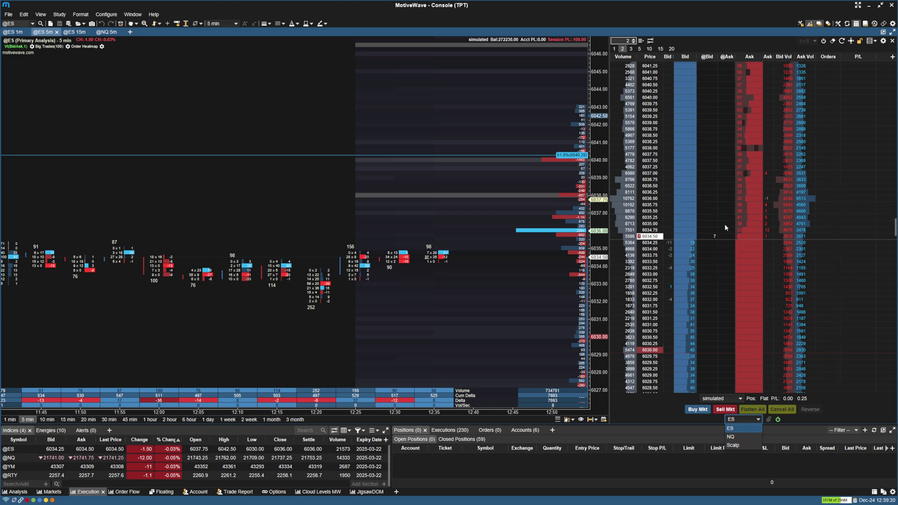
click(743, 237)
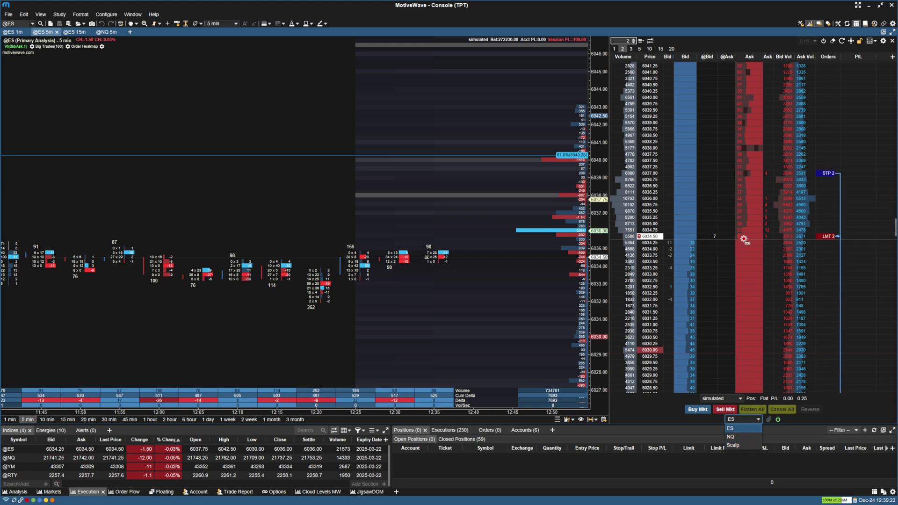
drag(744, 239, 843, 77)
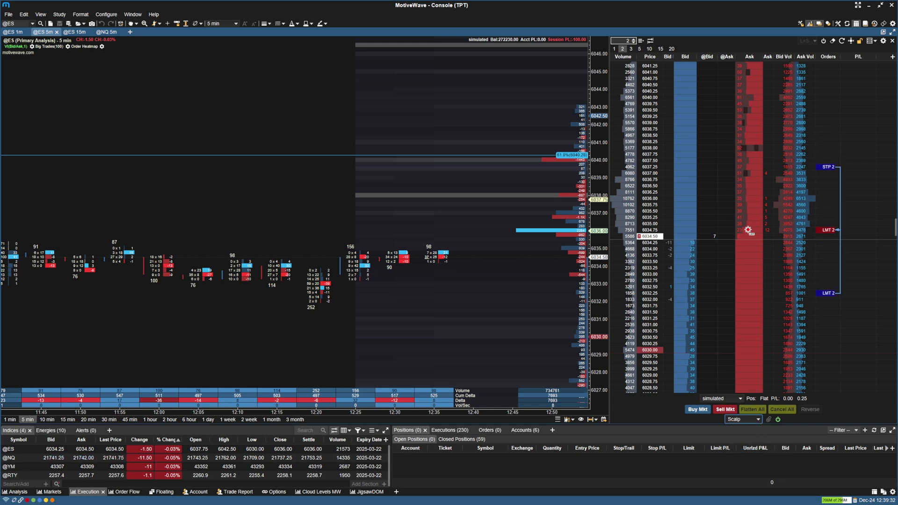
Add a new exit strategy named '5 PT SL 5 PT TP' in DOM Preferences' Exit Strategies
click(883, 40)
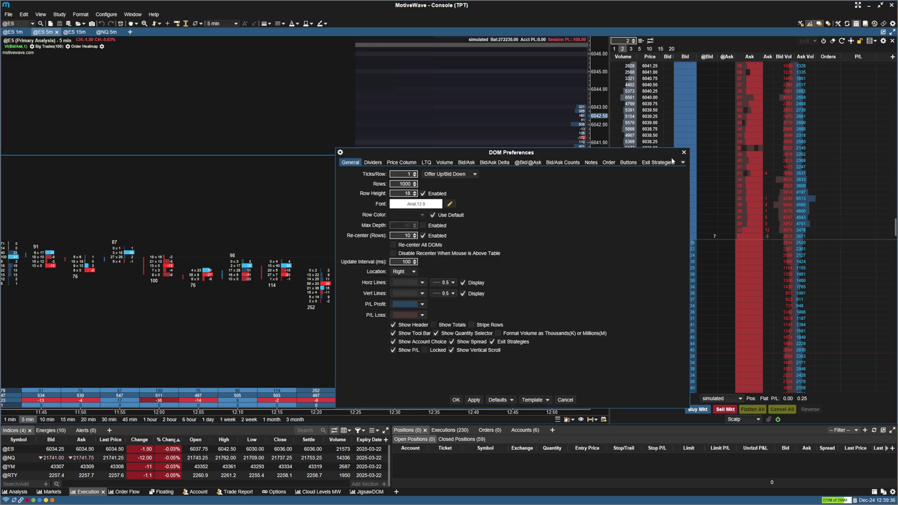
click(658, 163)
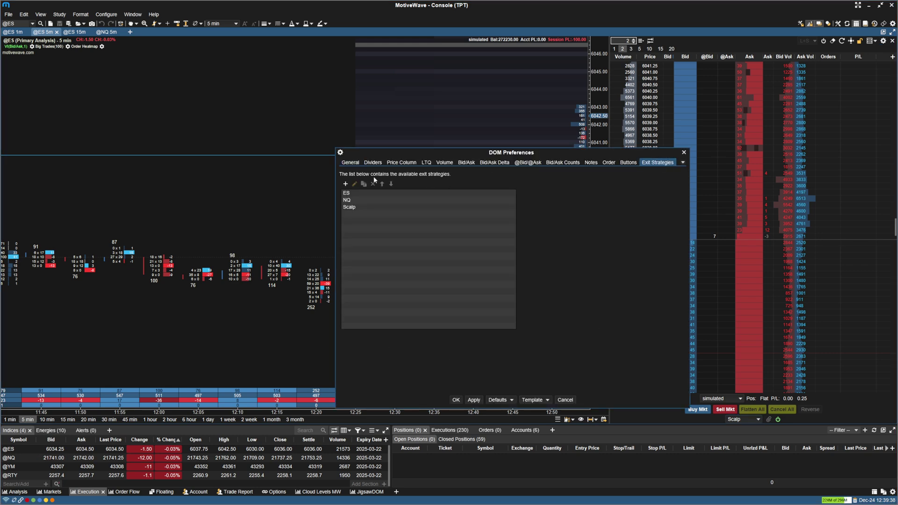
click(348, 207)
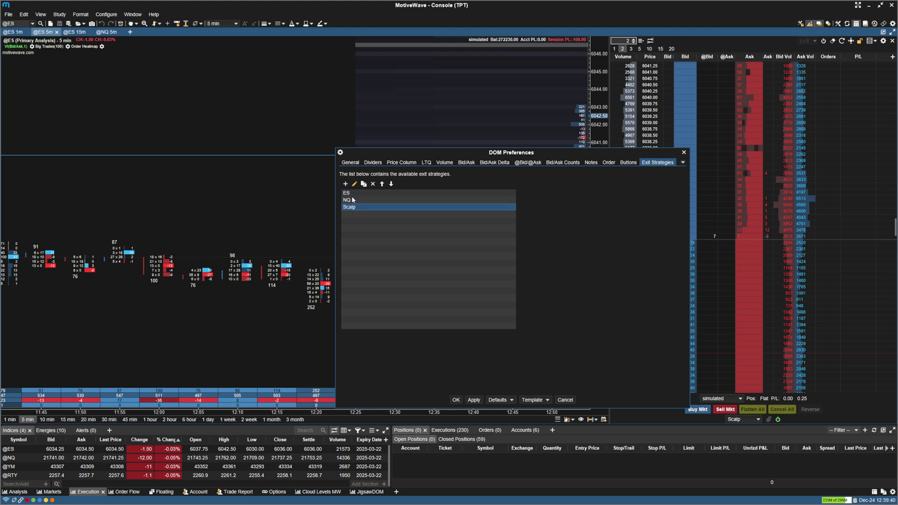
click(346, 185)
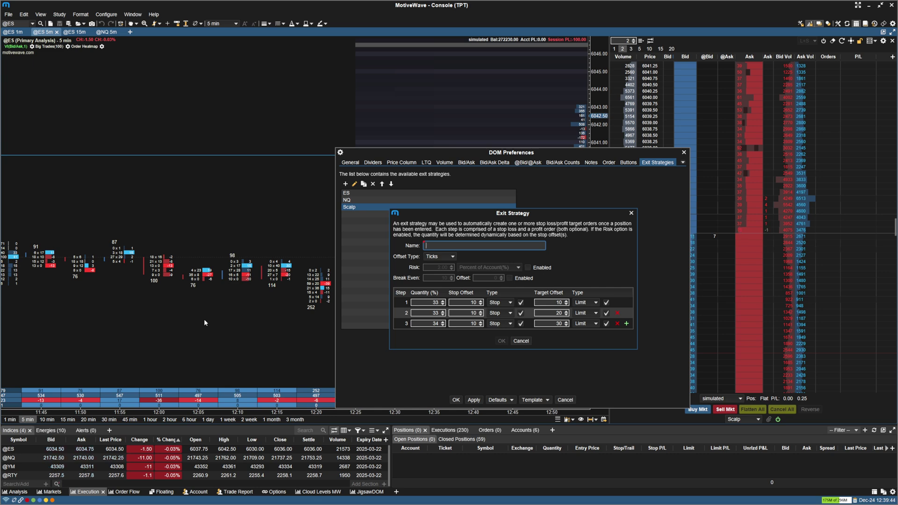
text(SL 5)
text( PT)
text( SL)
text( 5 PT)
text( T)
text(P)
Select and clear the step quantity values in the new strategy's editor
click(428, 300)
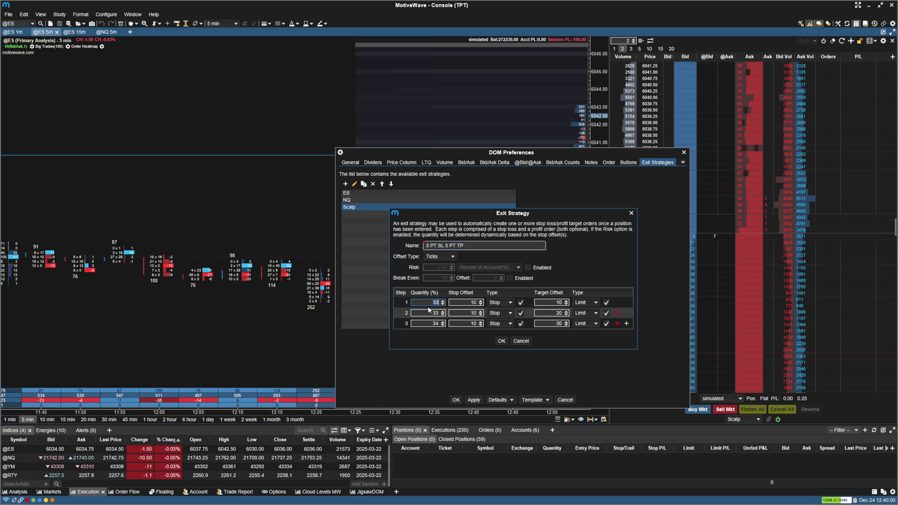
double_click(436, 312)
double_click(436, 323)
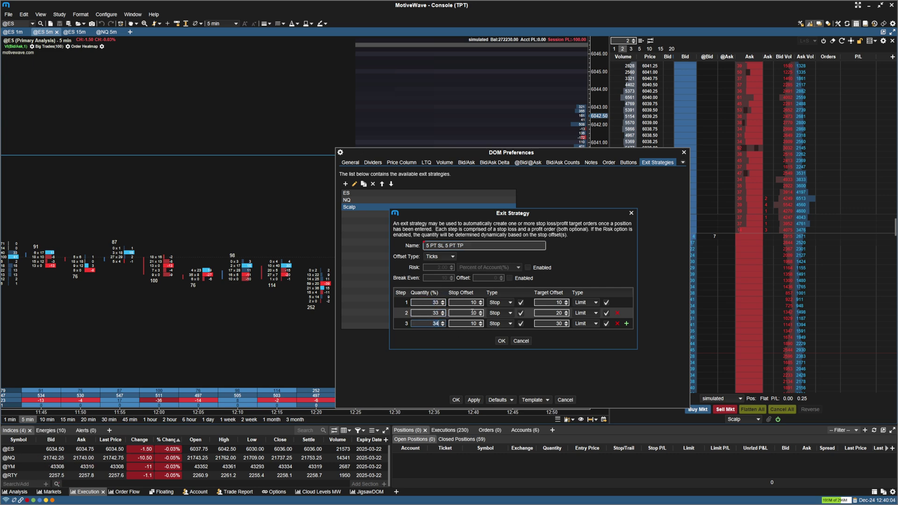
key(BackSpace)
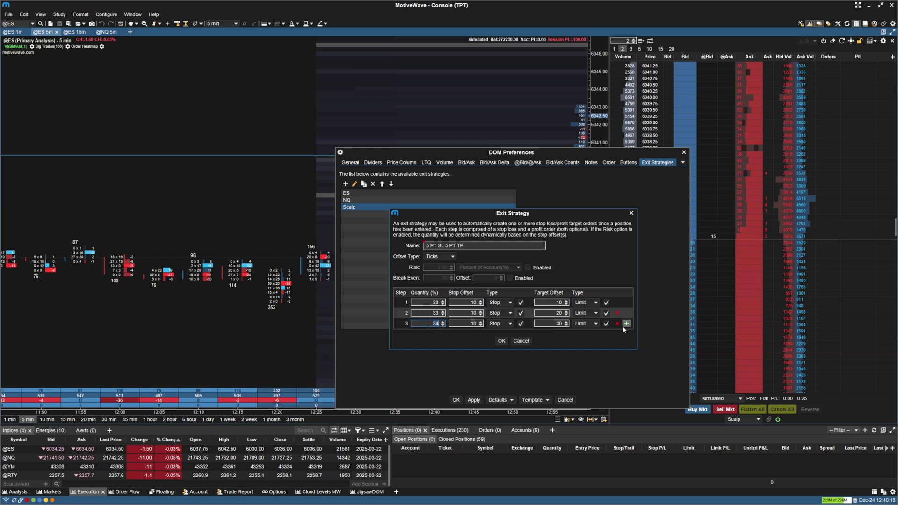
Delete steps 2 and 3, then set quantity 100% with 20-tick stop and target offsets
click(617, 323)
click(617, 313)
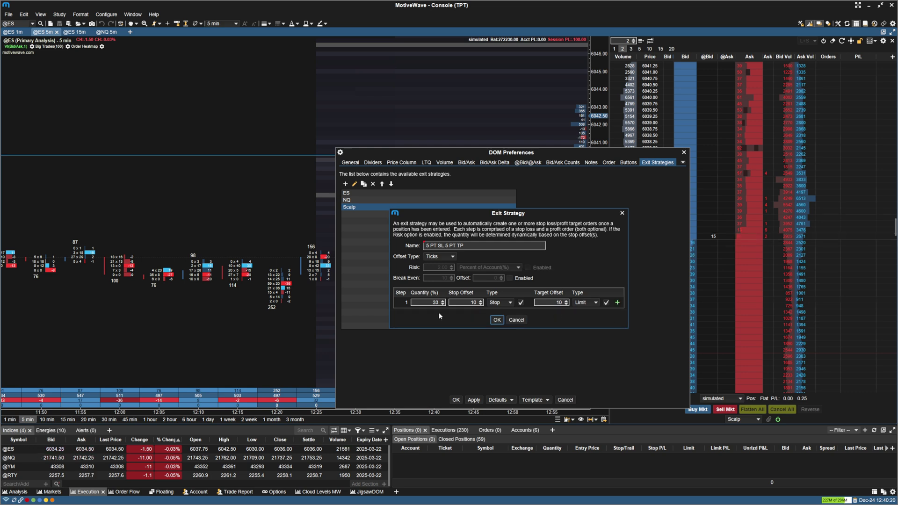
click(430, 302)
text(100)
key(Tab)
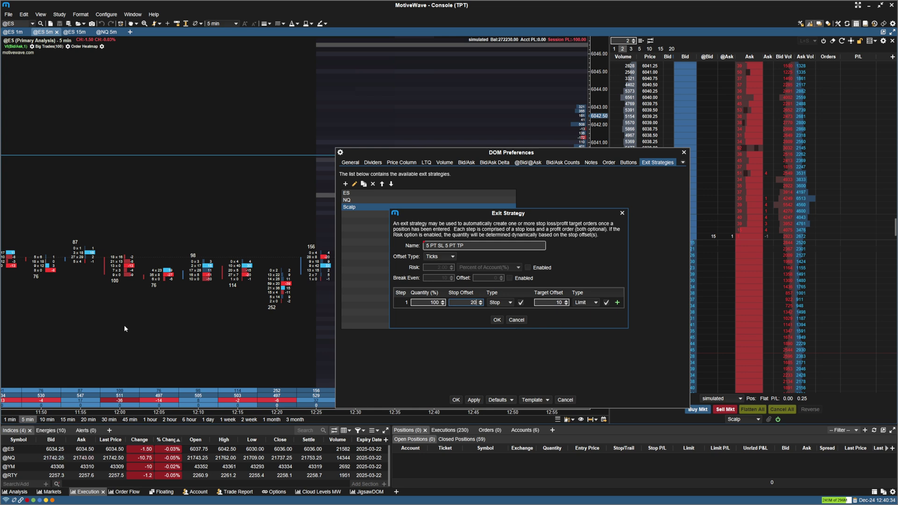
click(541, 302)
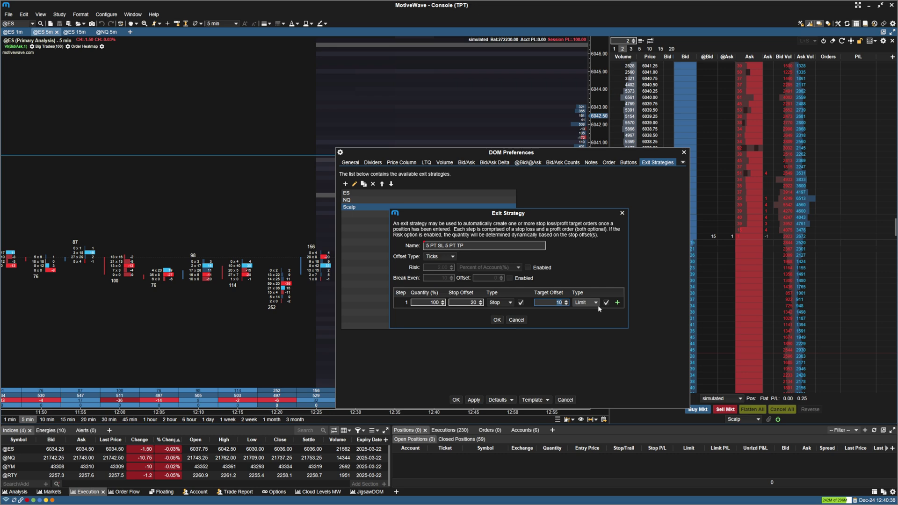
text(20)
Keep Stop and Limit as the order types and save the strategy
click(497, 302)
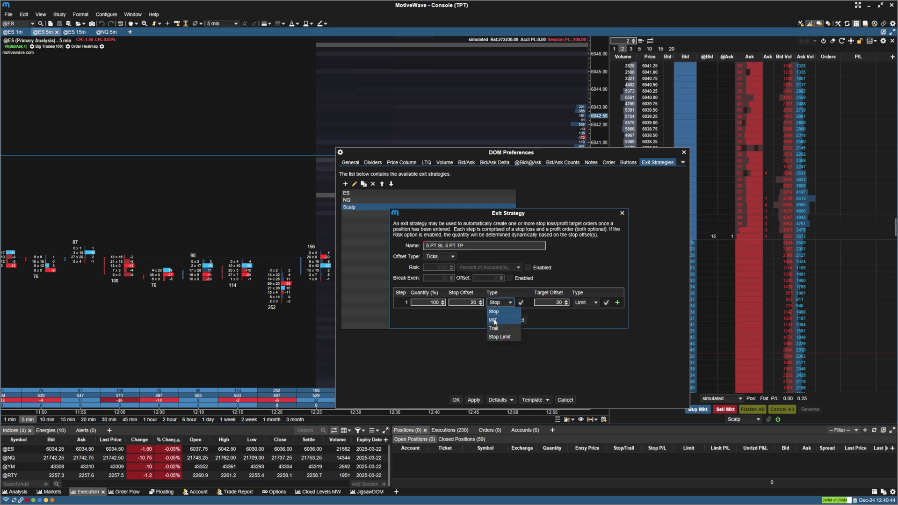
click(510, 314)
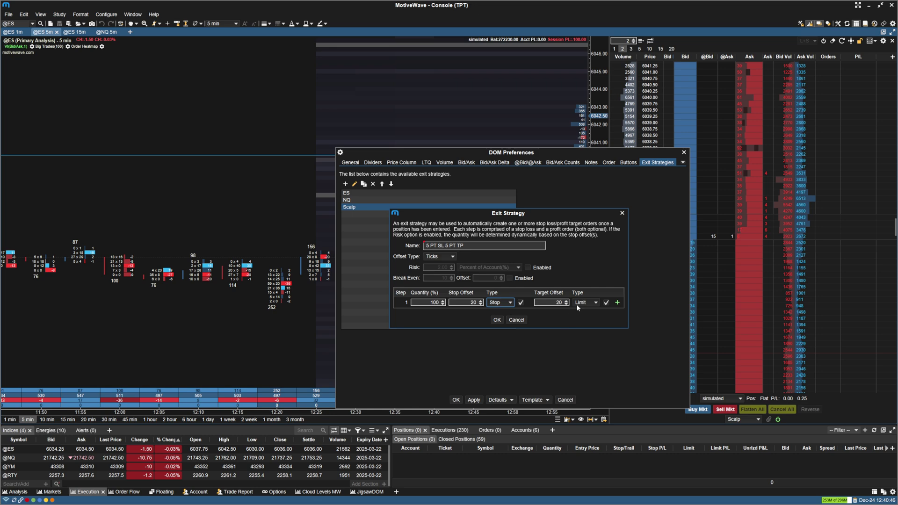
click(588, 303)
click(591, 305)
click(499, 322)
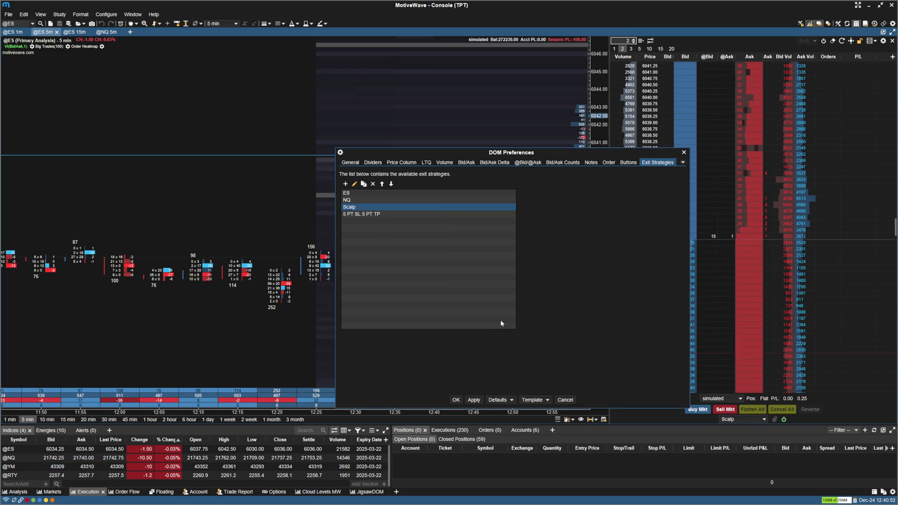
Close DOM Preferences, select 5 PT SL 5 PT TP as exit strategy, and sell 2 ES at market
click(455, 400)
click(738, 418)
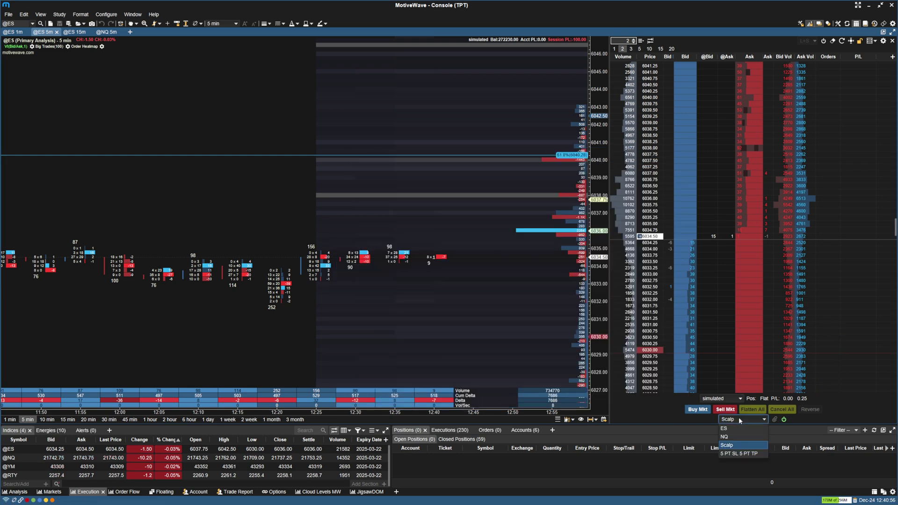
click(741, 454)
click(740, 249)
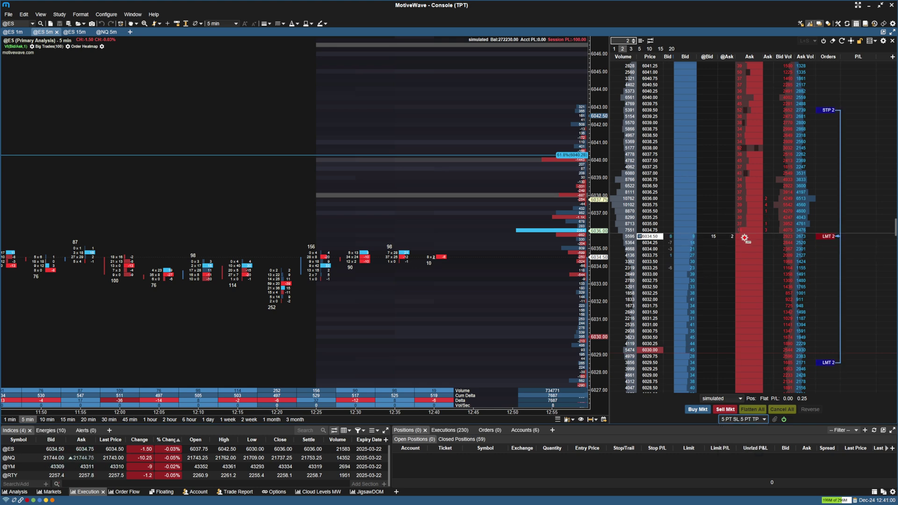
click(724, 409)
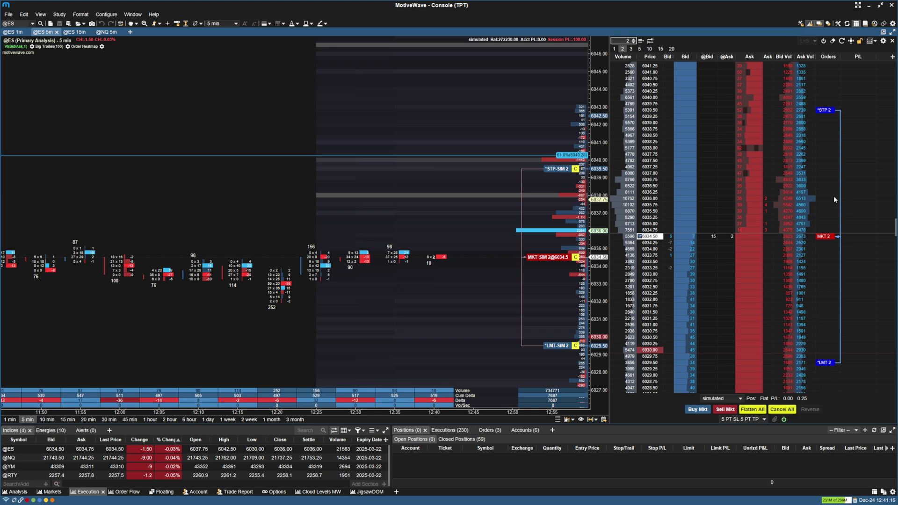
Flatten all, short 2 ES at 6034.50, then attach the 6039.50 stop / 6029.50 target bracket
click(753, 410)
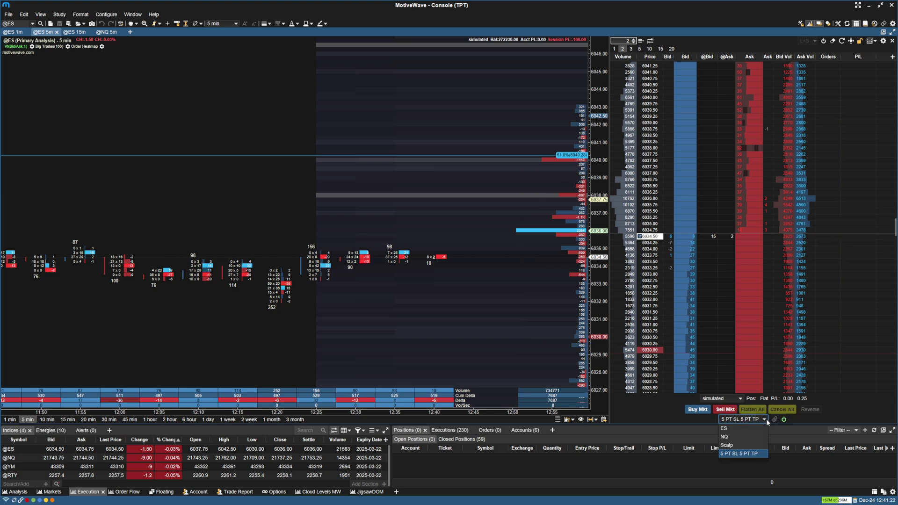
click(784, 419)
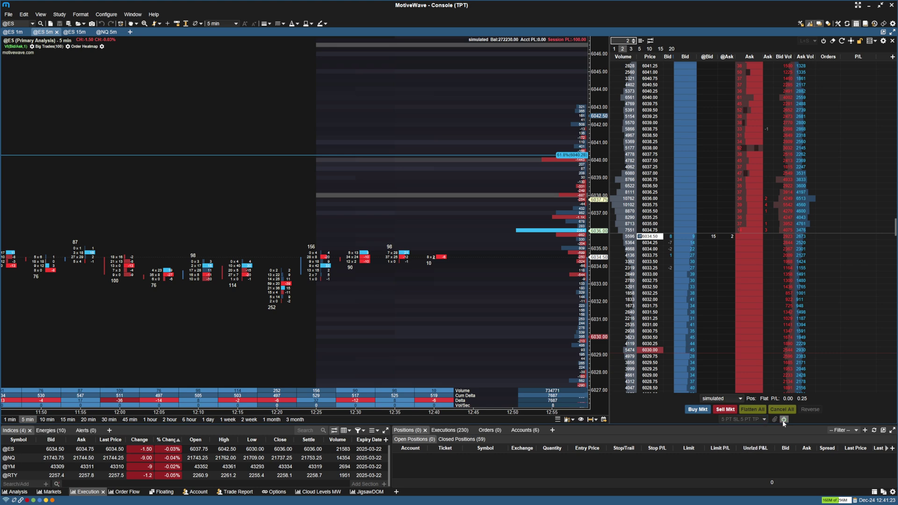
click(741, 236)
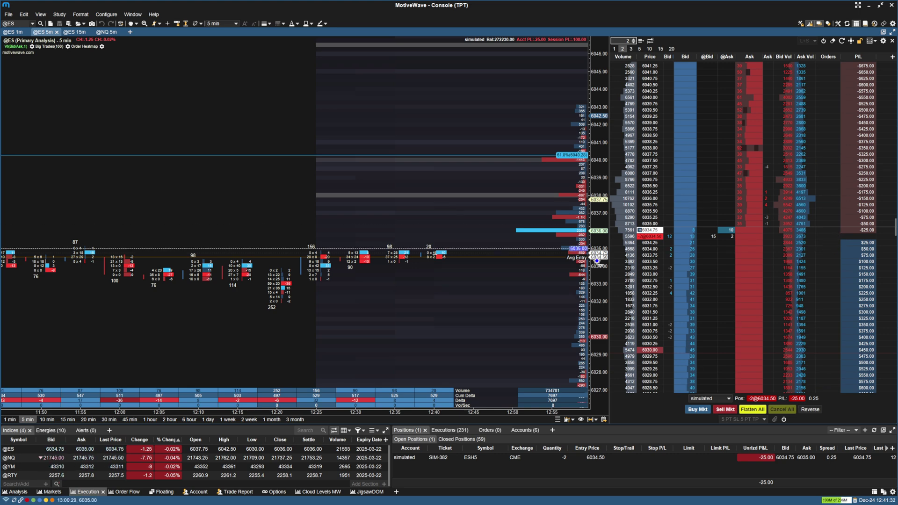
click(773, 421)
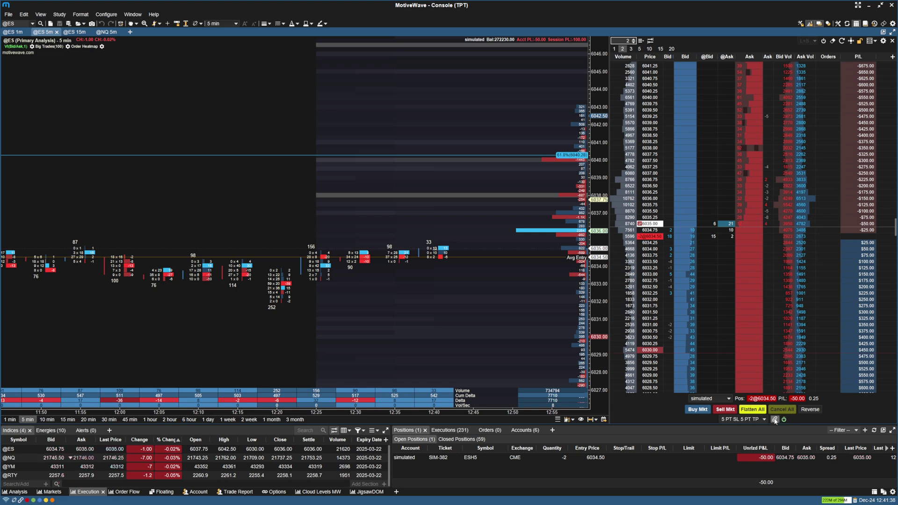
click(774, 419)
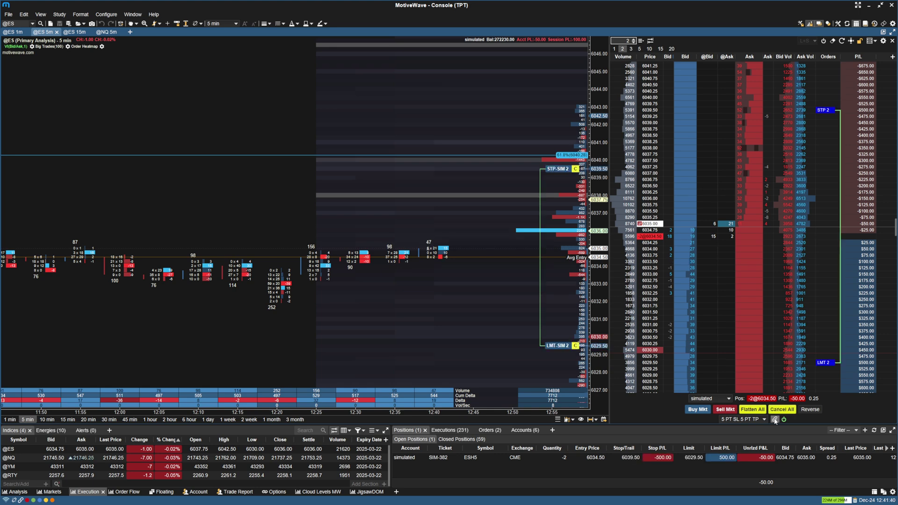